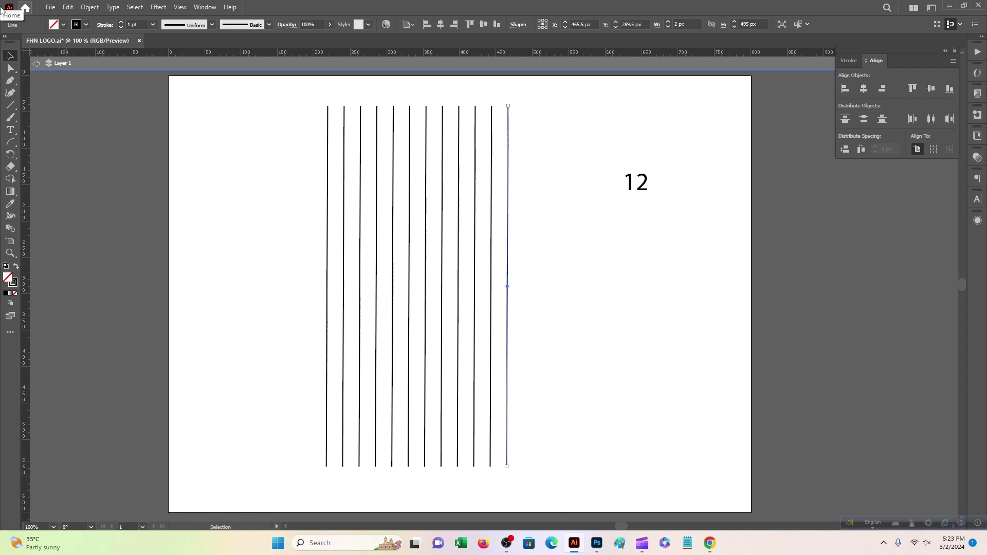
Step: Select all 12 vertical lines and group them
drag(384, 161, 541, 188)
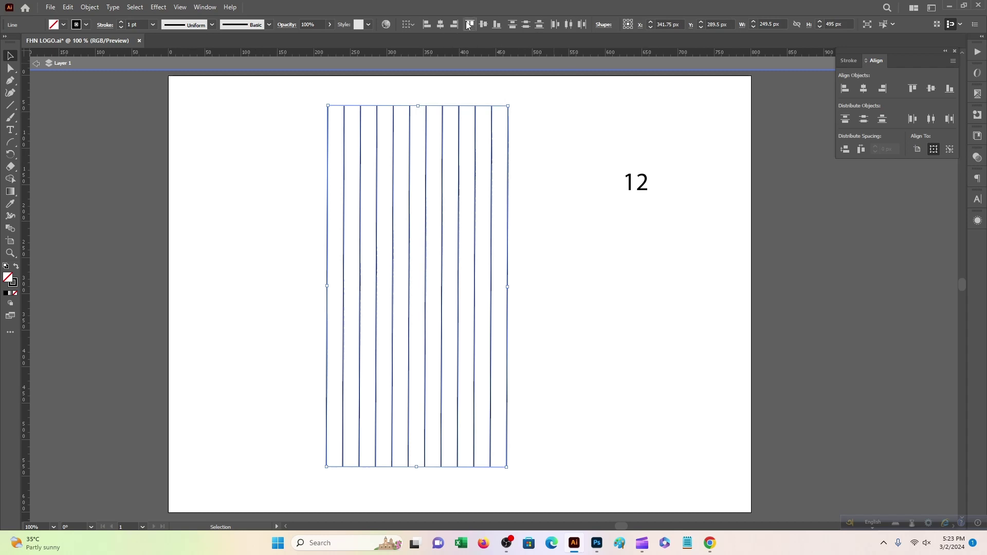
right_click(424, 198)
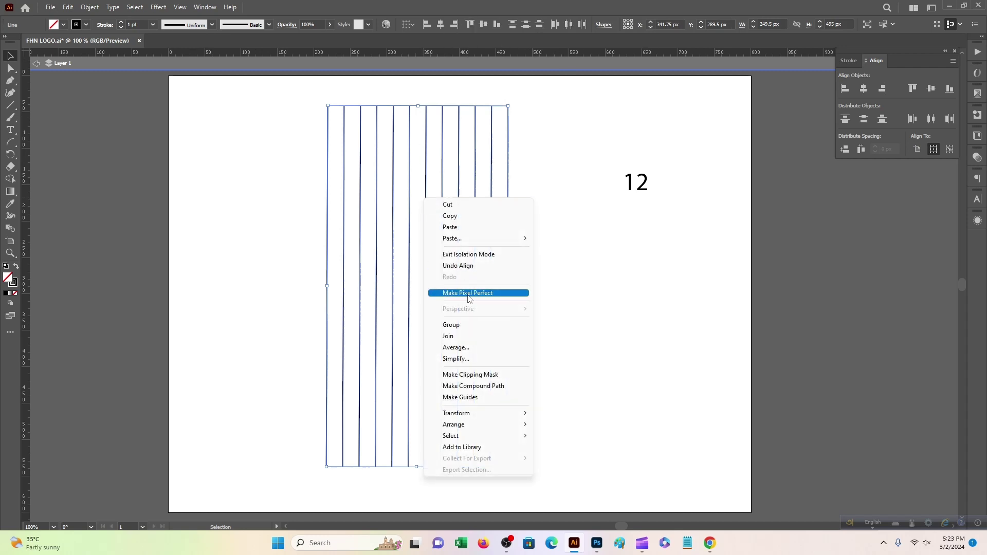
click(464, 325)
Step: Create a reflected copy of the vertical line group across a 60° axis
right_click(474, 276)
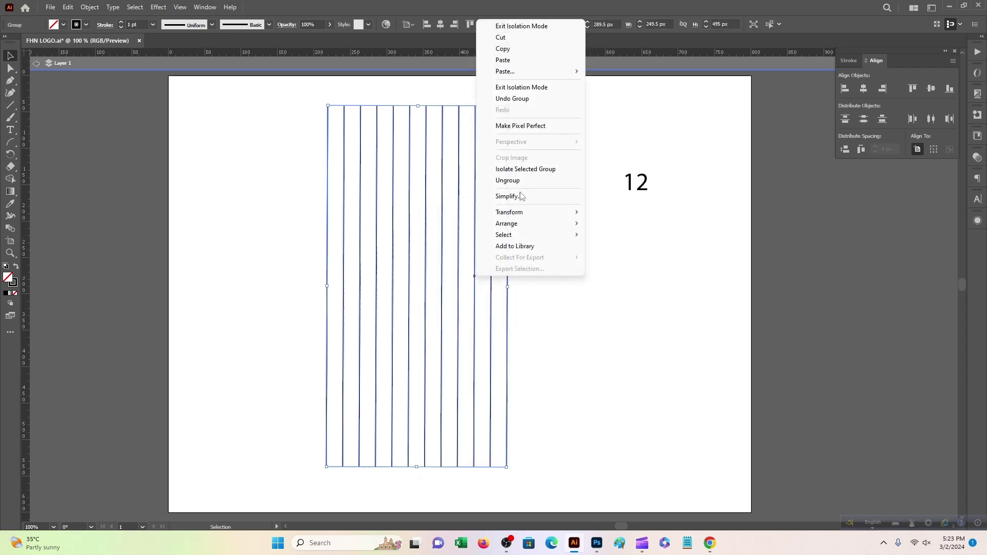
mouse_move(529, 213)
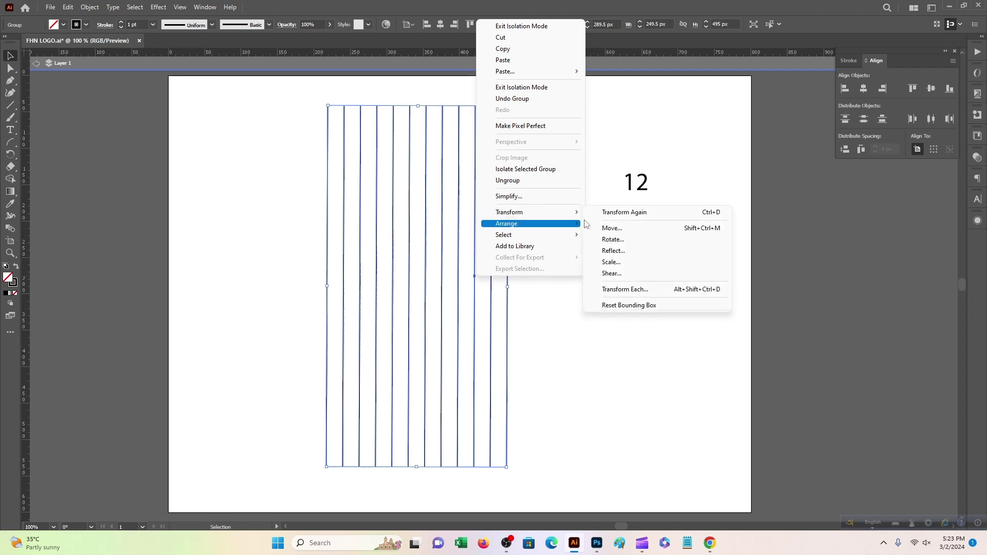
click(619, 252)
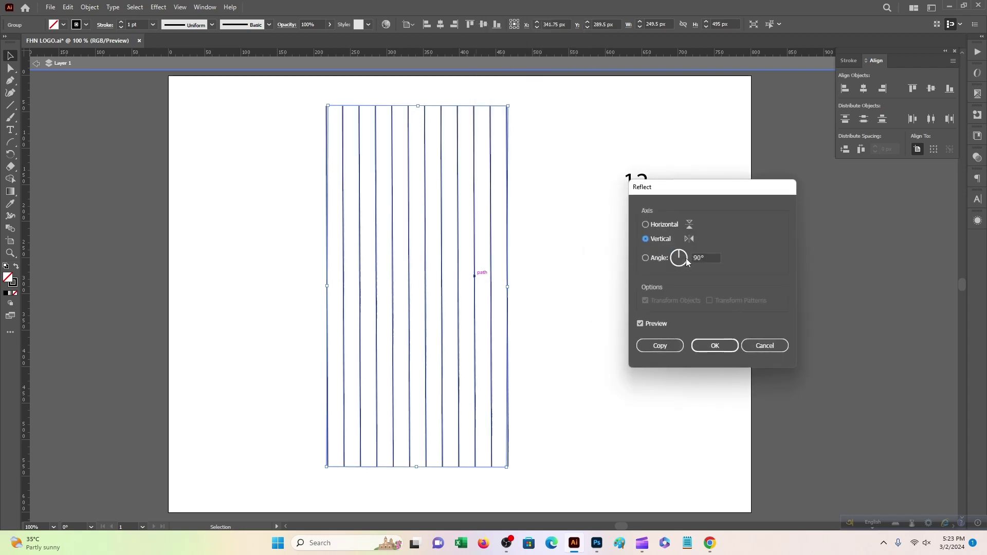
click(697, 256)
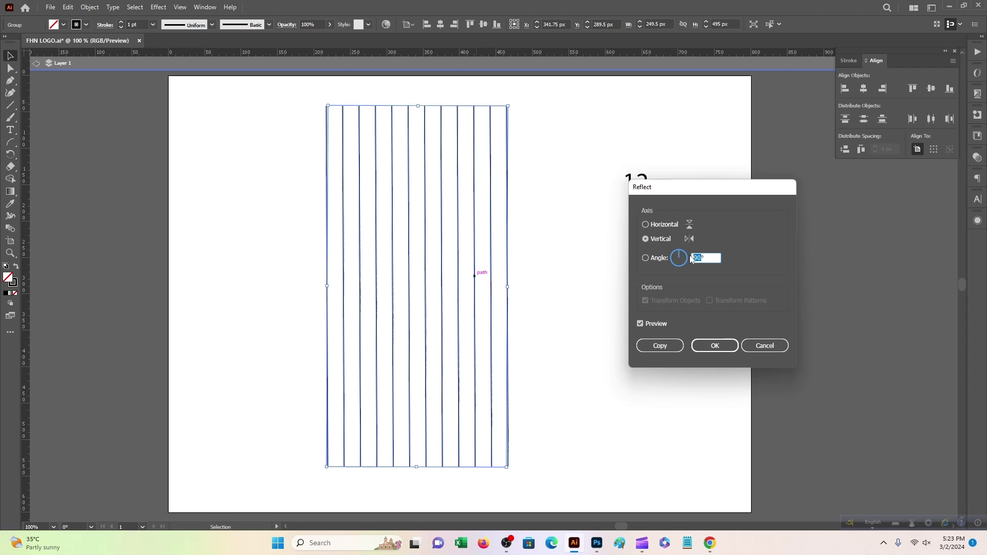
text(6)
click(659, 346)
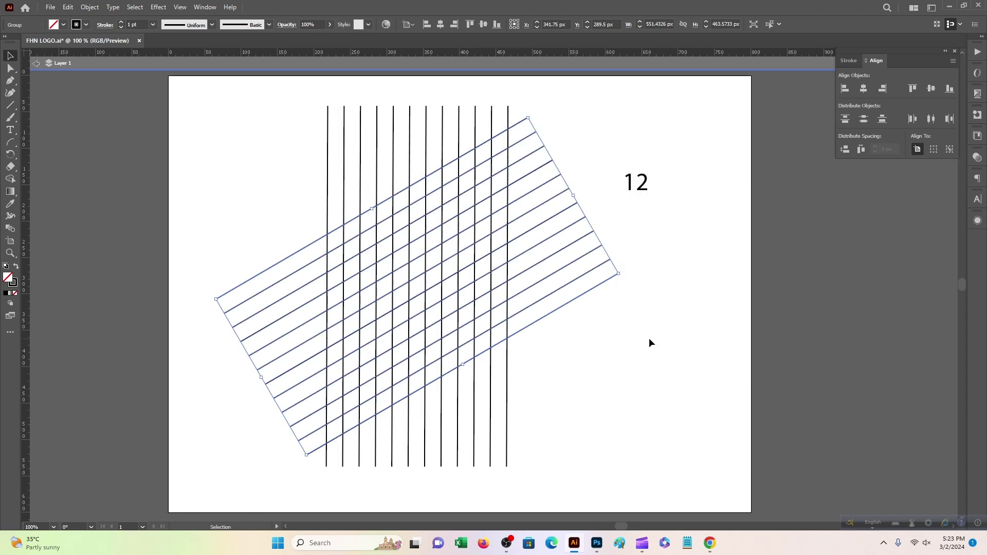
Step: Create a reflected copy of the tilted line group across a 90° axis to complete the hexagonal grid
right_click(567, 274)
mouse_move(631, 466)
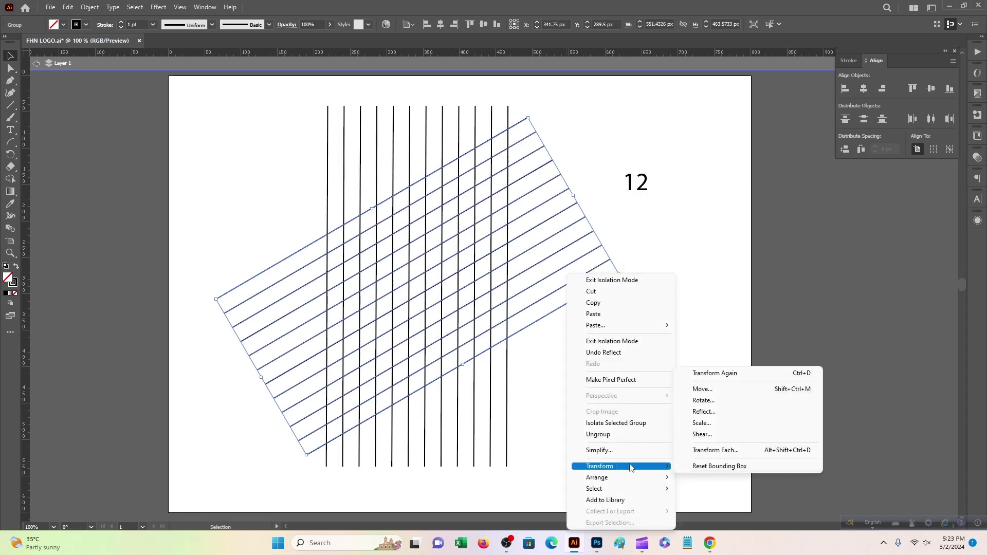
click(704, 412)
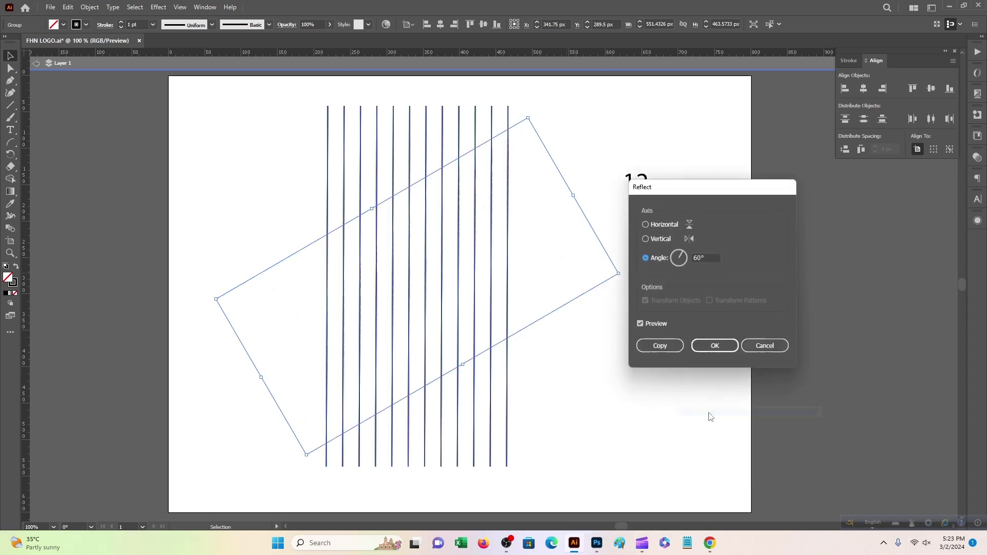
double_click(701, 257)
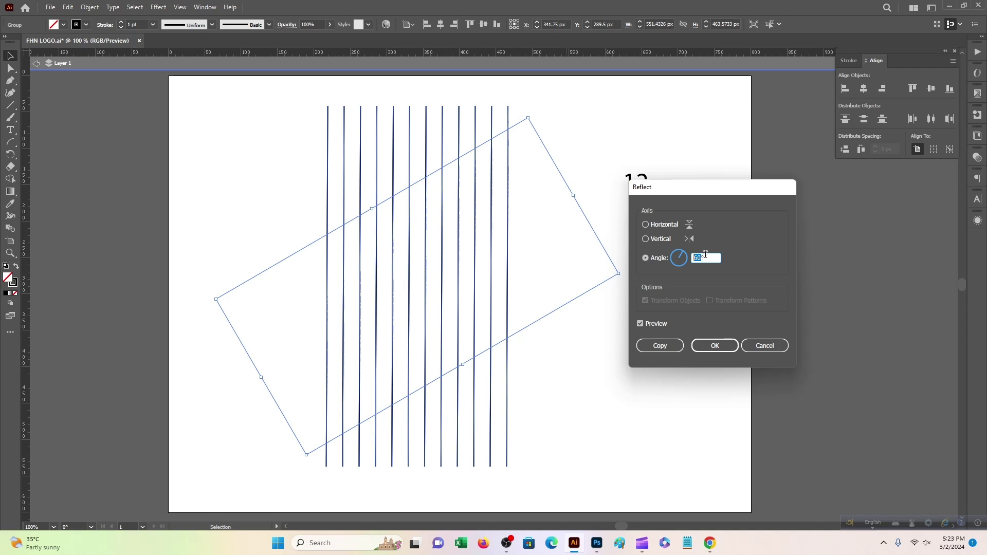
text(90)
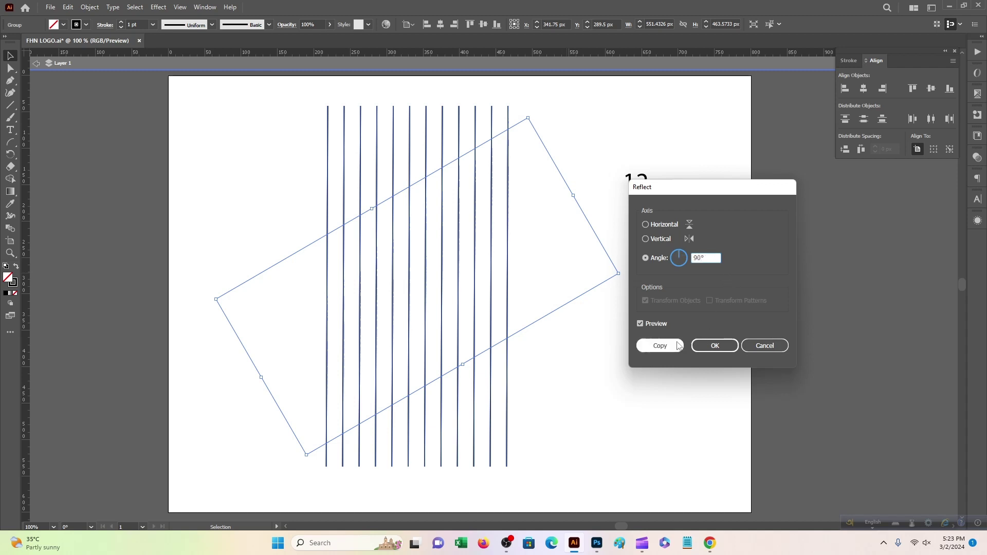
click(668, 345)
Step: Select all three line groups and set their stroke to None
drag(226, 125, 546, 351)
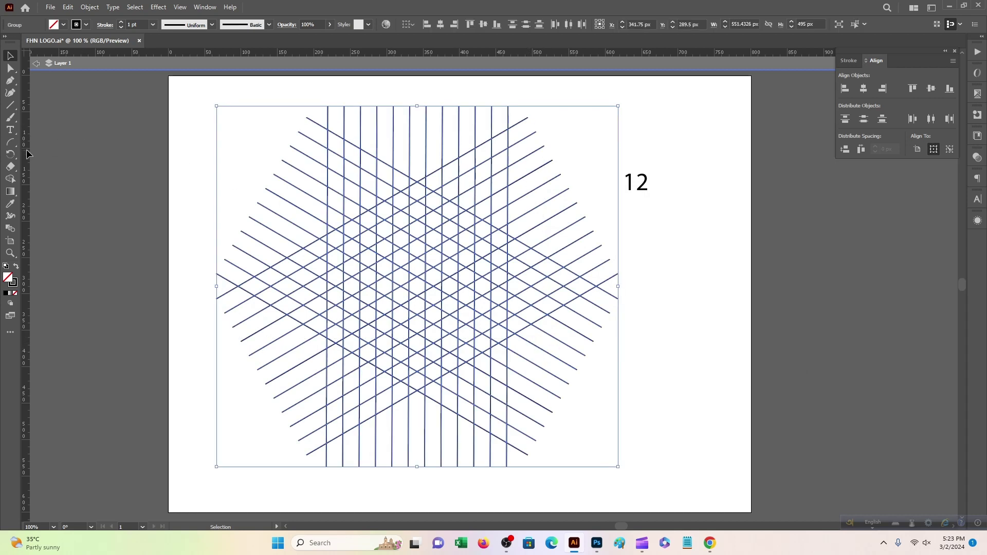
click(10, 179)
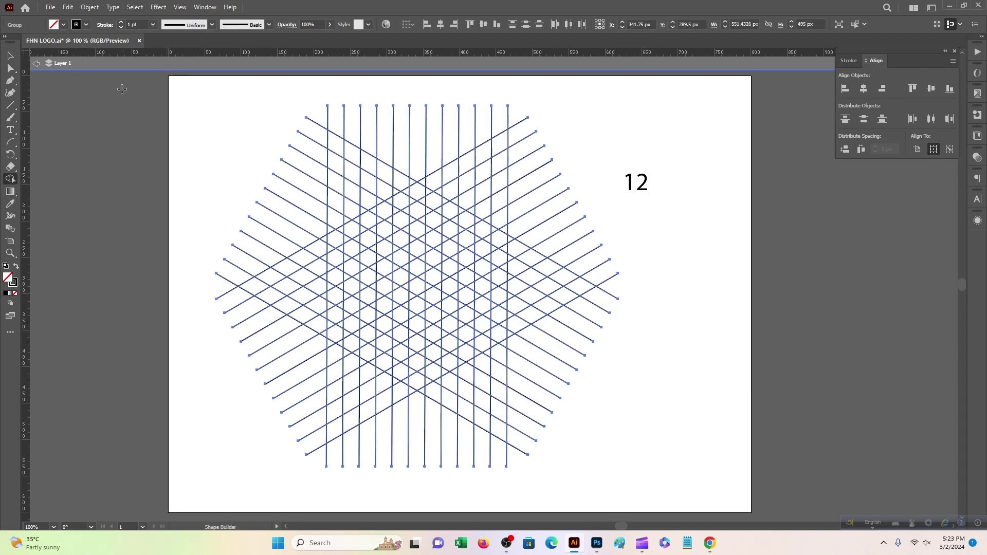
click(86, 24)
click(8, 43)
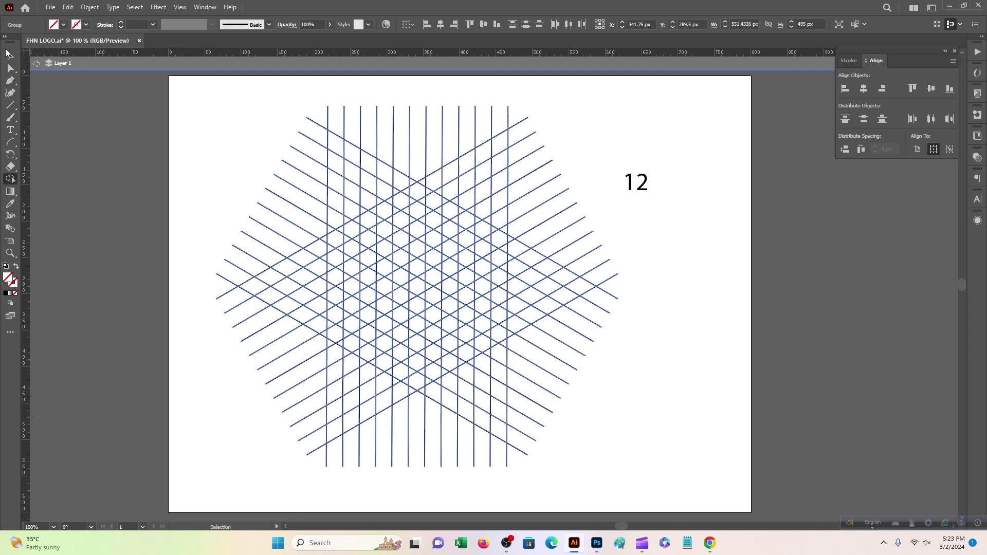
click(8, 52)
click(209, 158)
click(327, 185)
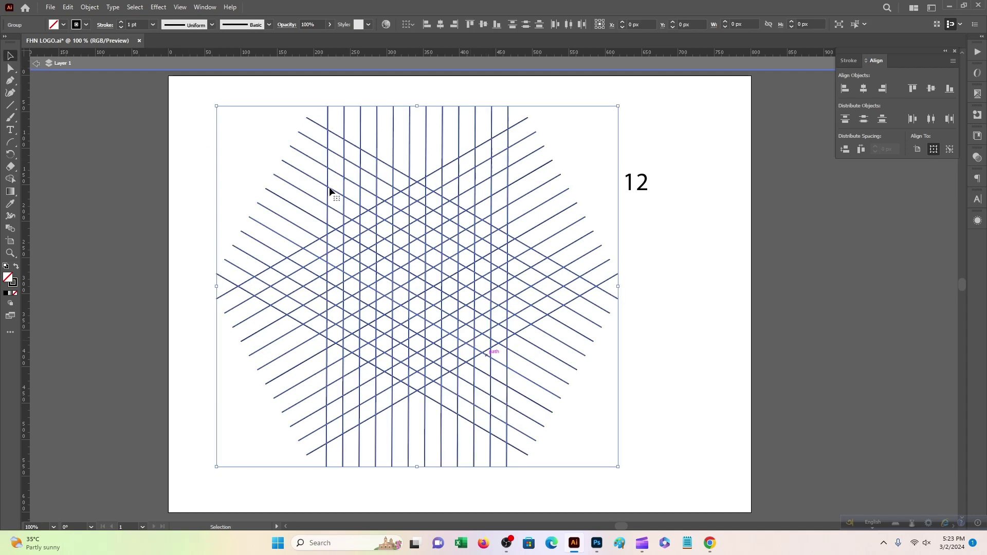
click(78, 26)
click(7, 41)
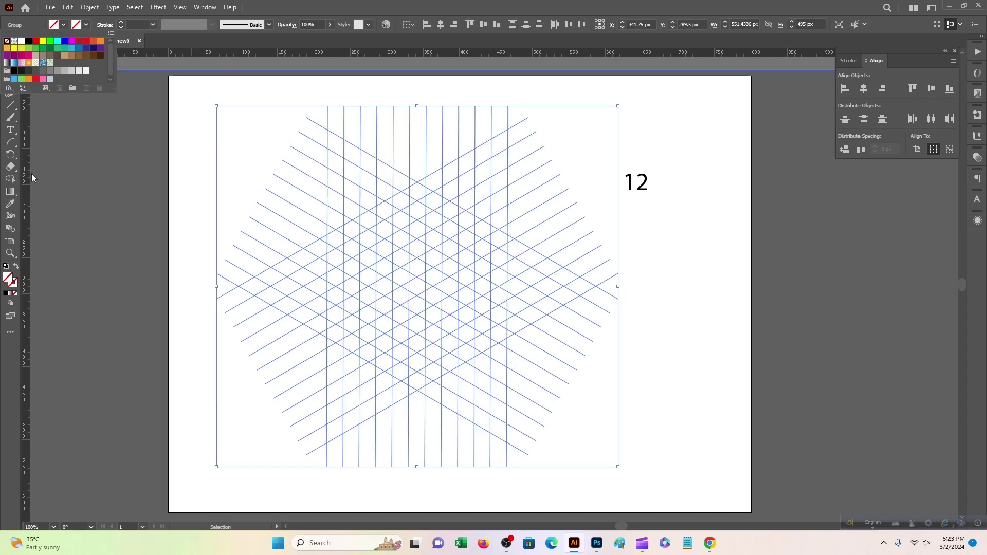
Step: Set the fill to black and merge the central cells between the two leftmost vertical lines into a bar with Shape Builder
click(12, 179)
mouse_move(334, 339)
mouse_down()
mouse_move(335, 236)
mouse_move(333, 304)
mouse_up()
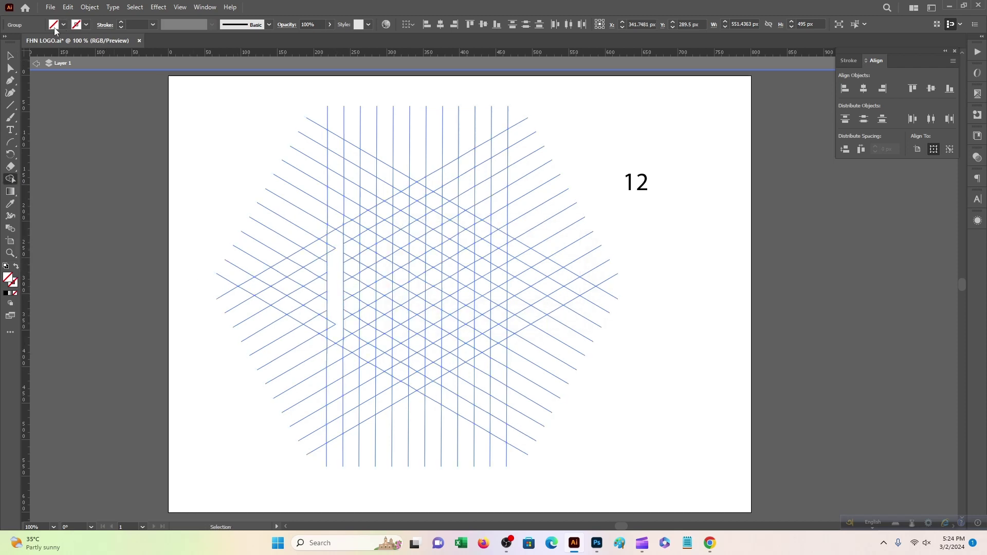
click(55, 26)
click(28, 40)
click(332, 335)
key(ctrl+a)
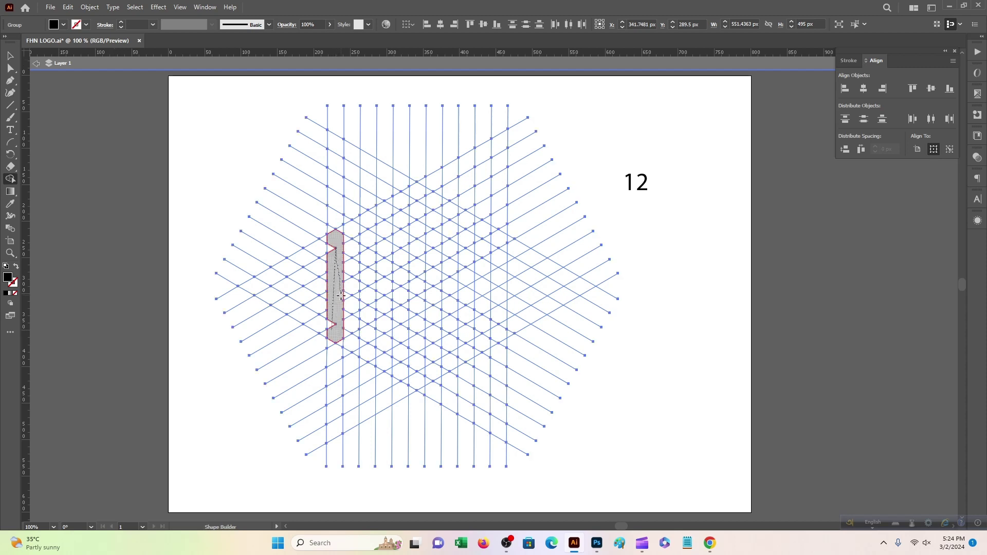
click(331, 280)
Step: Merge the side notches and the end triangles into the vertical bar so that both ends are slanted along the grid
scroll(330, 280, up, 2)
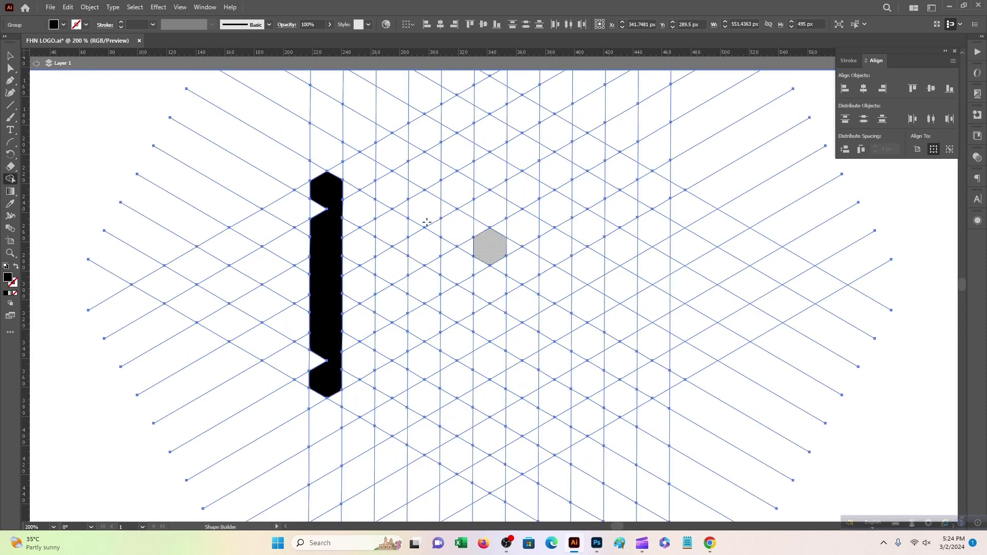
drag(337, 172, 321, 227)
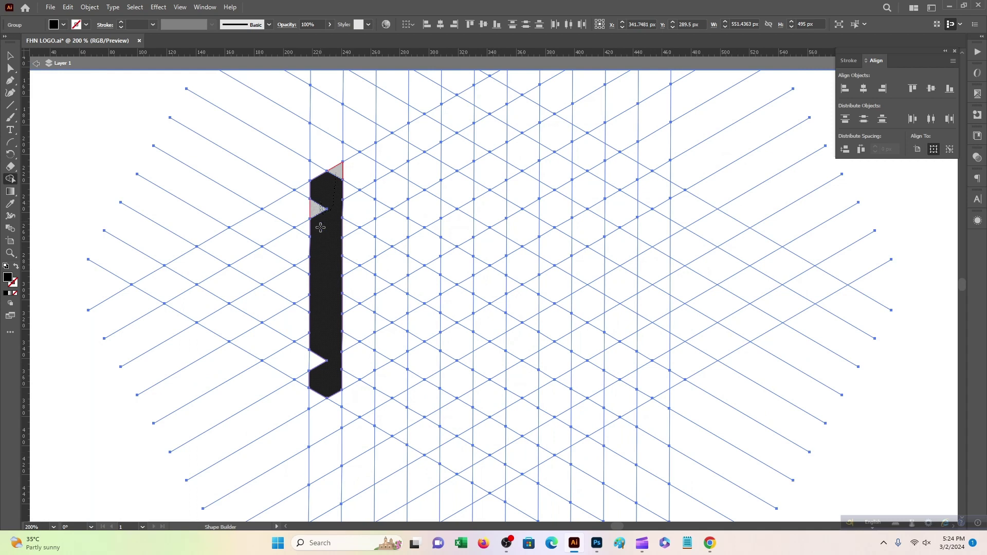
mouse_move(331, 330)
mouse_down()
mouse_move(315, 383)
mouse_move(335, 398)
mouse_up()
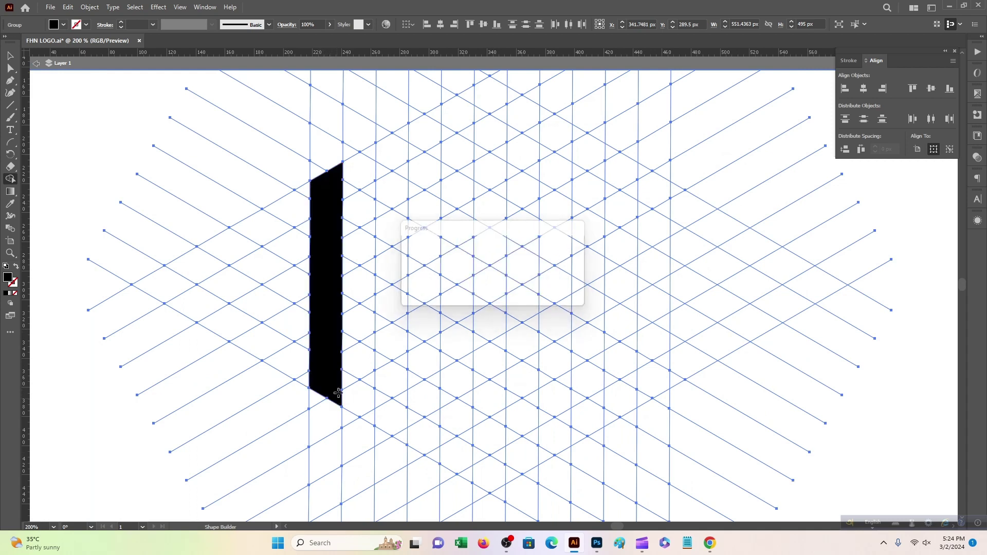
Step: Extend the bar's upper end with a black diagonal strip rising to the grid's upper center, filling the leftover gaps
scroll(379, 320, up, 1)
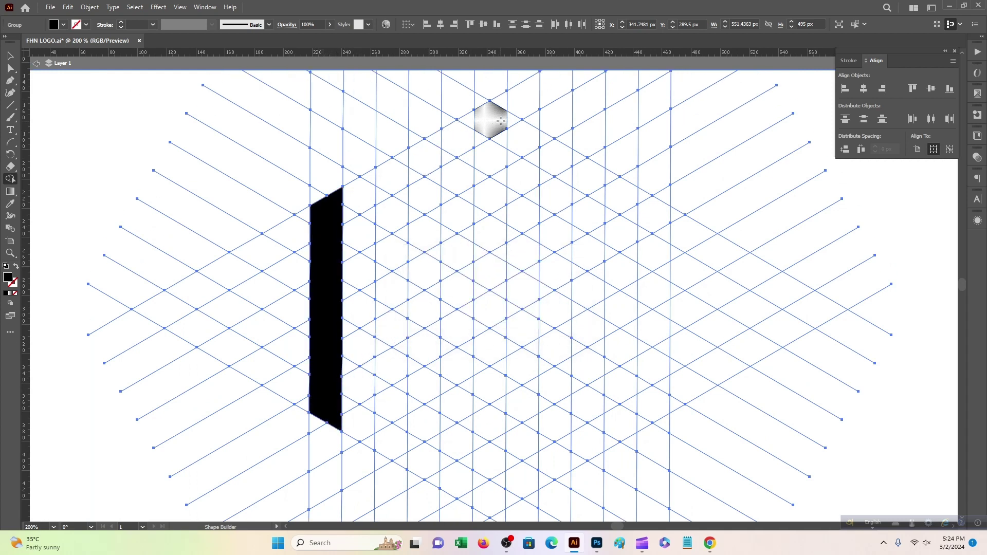
drag(498, 120, 333, 212)
drag(375, 180, 466, 126)
scroll(514, 123, up, 2)
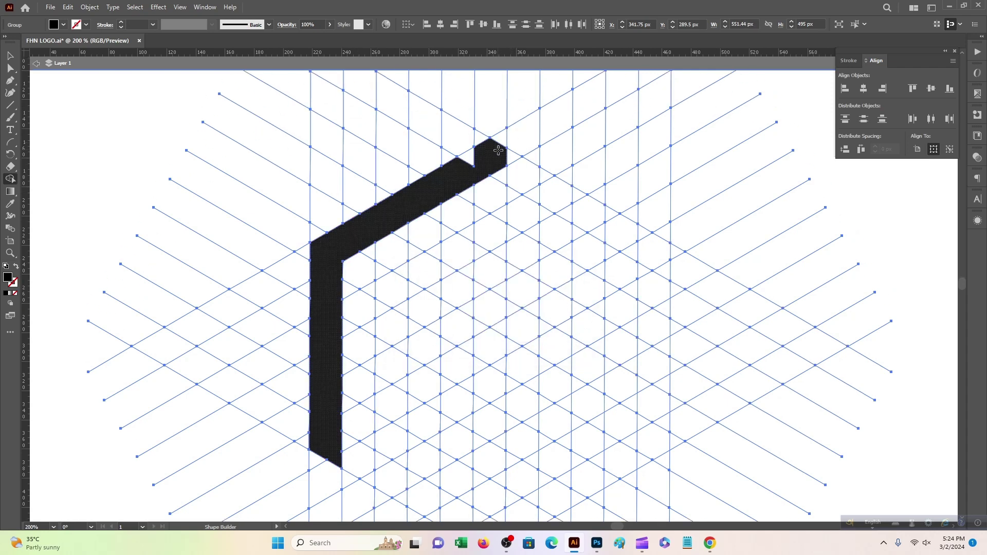
mouse_move(493, 190)
mouse_down()
mouse_move(514, 195)
mouse_move(463, 200)
mouse_up()
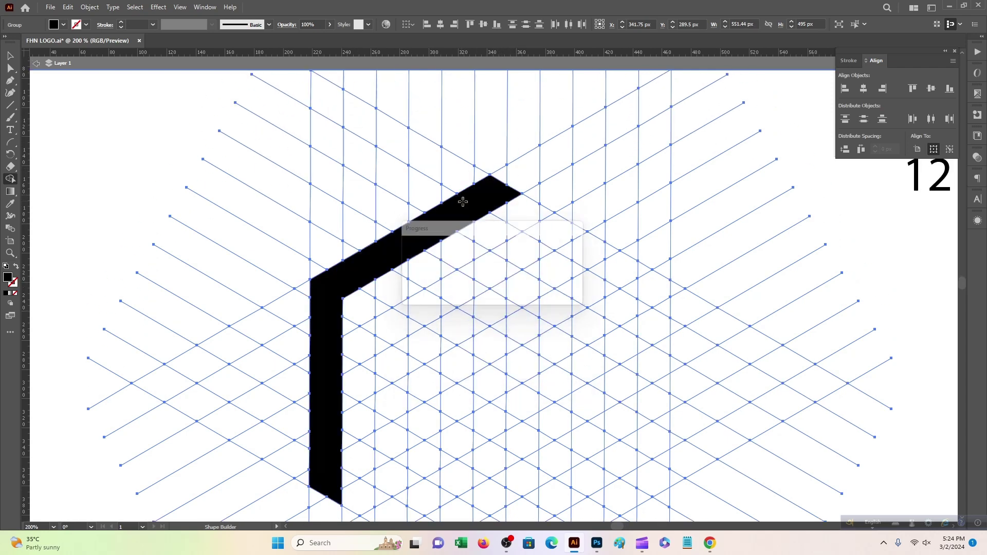
Step: Merge two parallel strips descending to the right from the rising diagonal into the shape to form the arms of the F
scroll(461, 200, down, 1)
scroll(386, 473, down, 1)
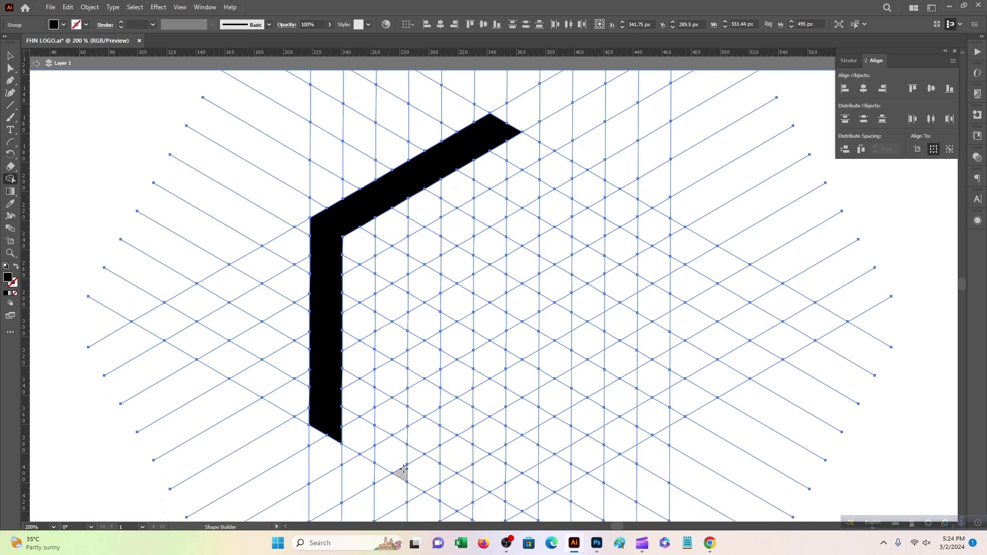
mouse_move(498, 138)
mouse_down()
mouse_move(607, 188)
mouse_move(575, 194)
mouse_move(514, 157)
mouse_up()
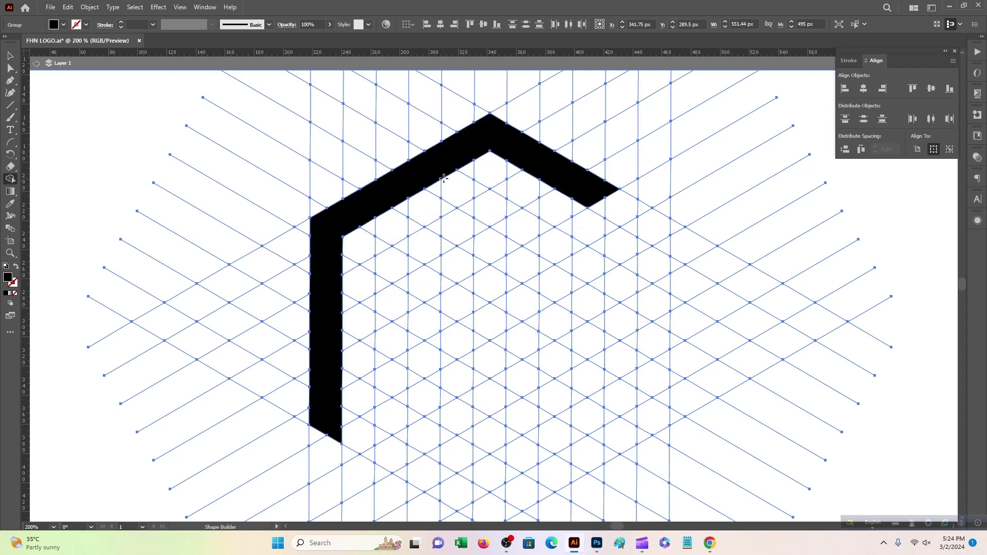
mouse_move(445, 179)
mouse_down()
mouse_move(512, 218)
mouse_move(455, 182)
mouse_move(435, 191)
mouse_up()
Step: Build a black H inside the F from two vertical stems with short angled tops, joined by a slanted crossbar
scroll(404, 236, down, 1)
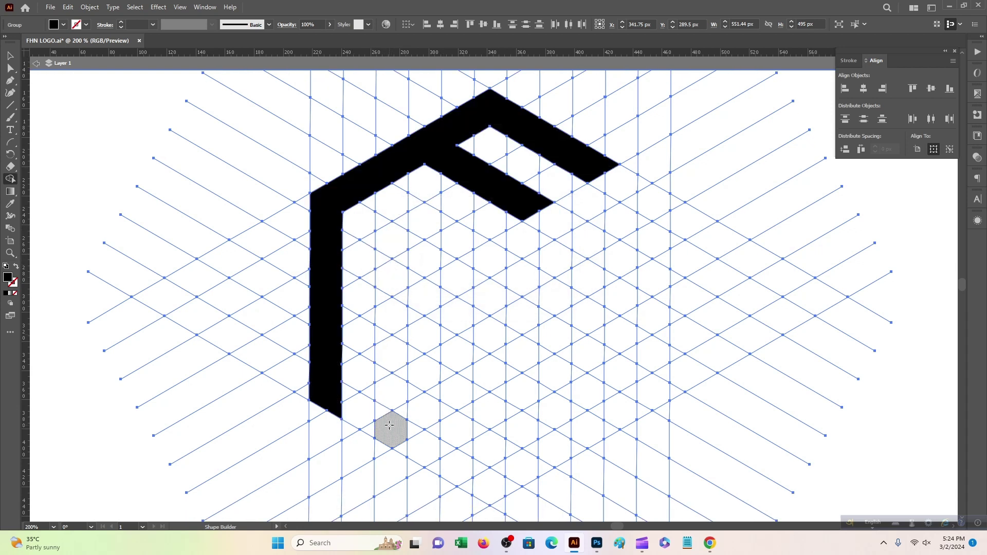
mouse_move(400, 445)
mouse_down()
mouse_move(381, 266)
mouse_move(398, 276)
mouse_up()
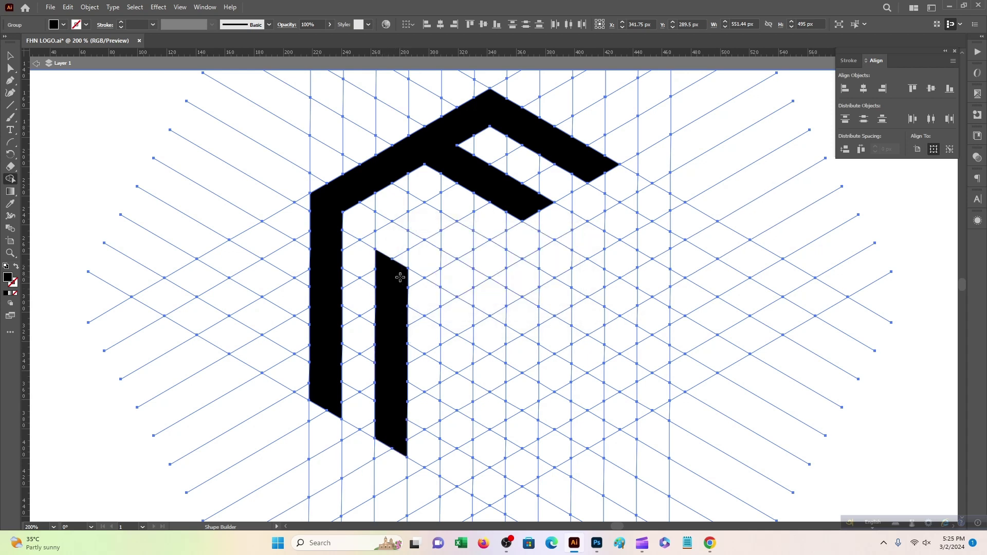
mouse_move(424, 217)
mouse_down()
mouse_move(445, 225)
mouse_move(403, 230)
mouse_move(388, 265)
mouse_move(392, 251)
mouse_move(400, 267)
mouse_move(421, 239)
mouse_up()
mouse_move(489, 258)
mouse_down()
mouse_move(469, 268)
mouse_move(479, 275)
mouse_move(457, 301)
mouse_move(455, 397)
mouse_move(466, 375)
mouse_move(450, 429)
mouse_move(459, 412)
mouse_move(455, 466)
mouse_move(457, 446)
mouse_up()
drag(466, 480, 465, 483)
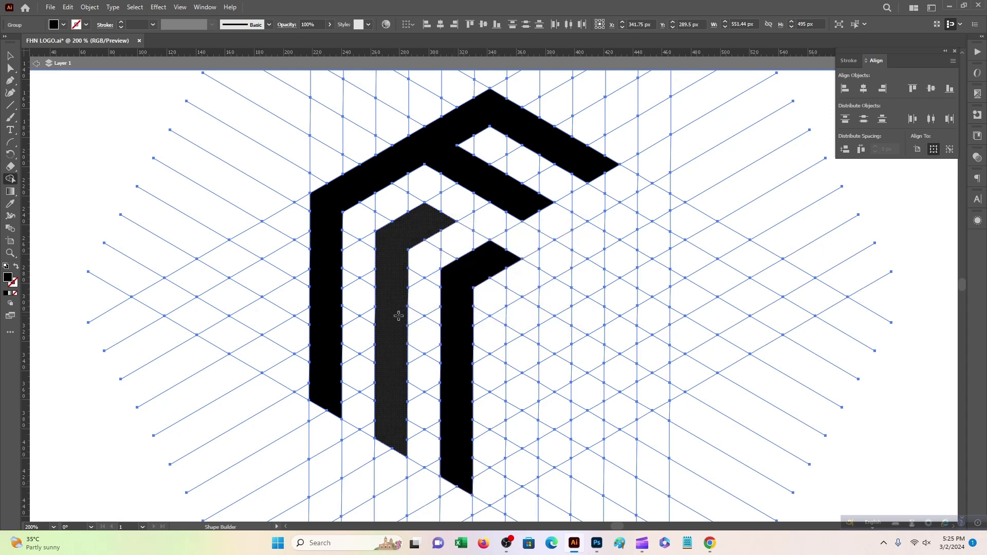
click(421, 342)
Step: Lengthen both descending arms of the F by one more grid cell each
scroll(538, 329, down, 3)
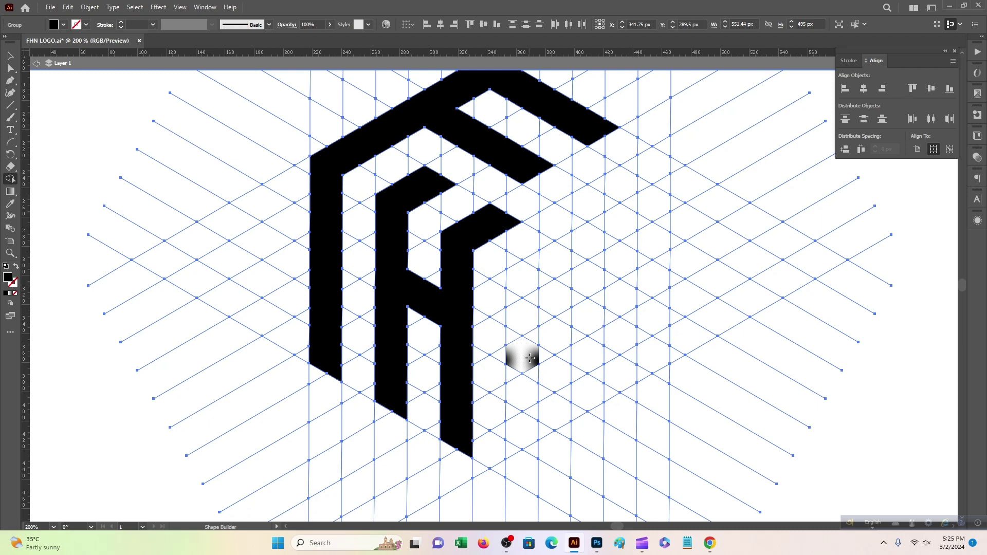
scroll(530, 356, up, 2)
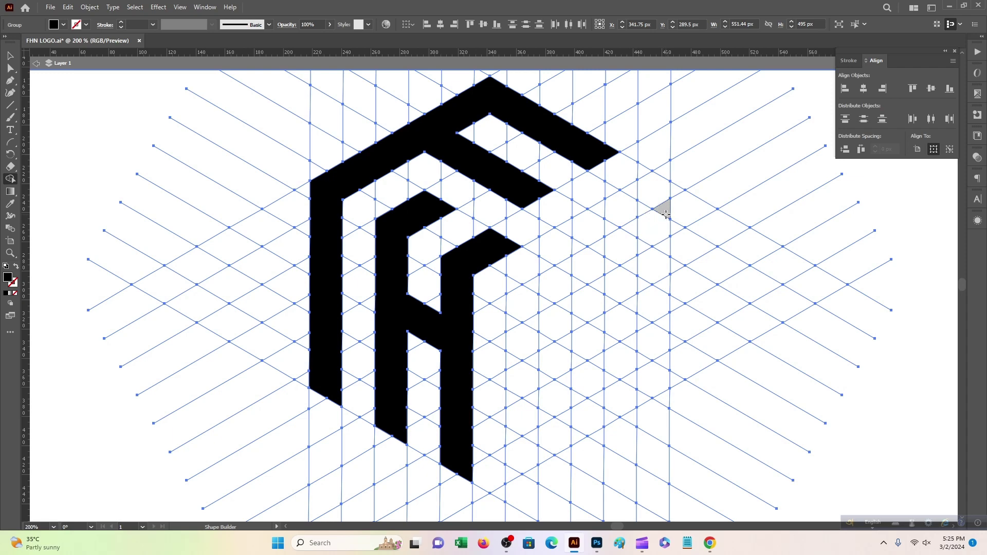
mouse_move(623, 170)
mouse_down()
mouse_move(605, 165)
mouse_move(637, 172)
mouse_up()
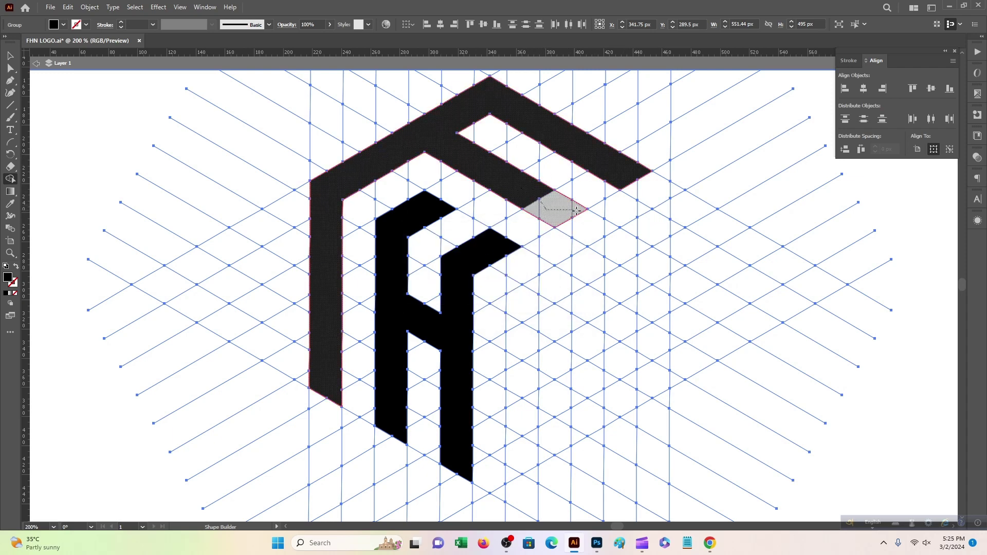
drag(576, 209, 578, 210)
Step: Build the upper arm and vertical stem of a black G beside the H from a diagonal grid strip and a downward strip, filling the gaps
mouse_move(663, 205)
mouse_down()
mouse_move(525, 304)
mouse_move(600, 258)
mouse_move(605, 265)
mouse_move(641, 249)
mouse_up()
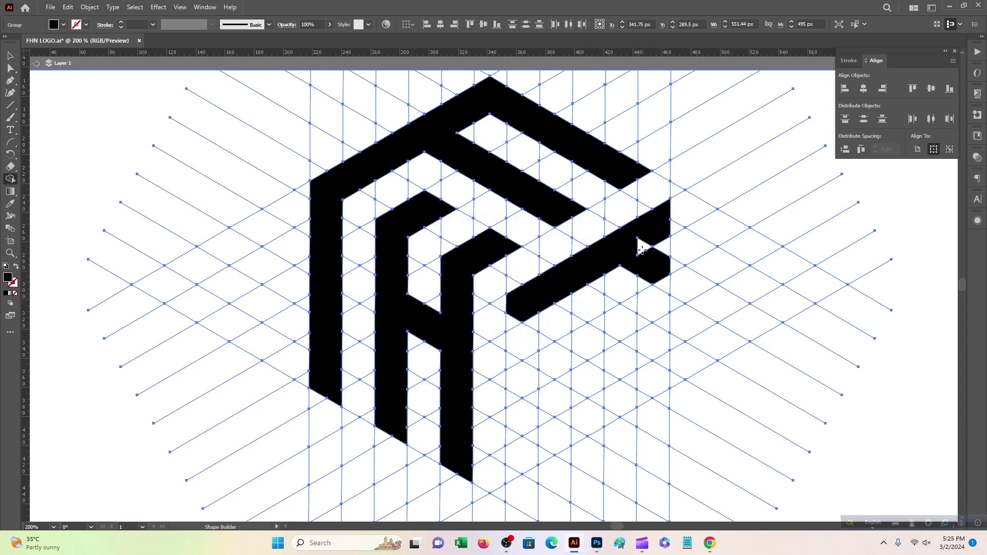
key(ctrl+z)
mouse_move(656, 214)
mouse_down()
mouse_move(560, 277)
mouse_move(579, 283)
mouse_move(533, 293)
mouse_move(543, 301)
mouse_move(522, 323)
mouse_up()
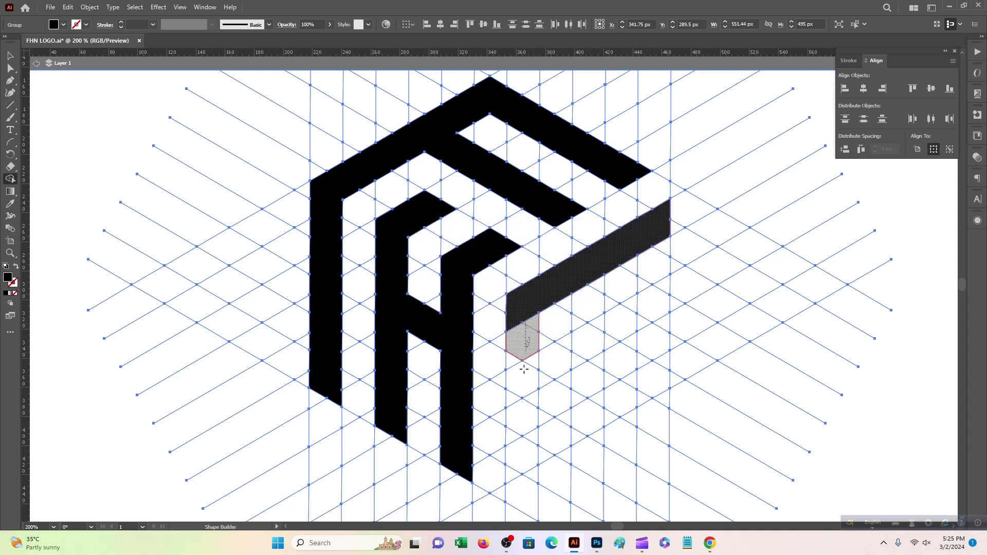
mouse_move(524, 369)
mouse_down()
mouse_move(520, 402)
mouse_move(522, 360)
mouse_move(529, 466)
mouse_up()
scroll(531, 436, down, 1)
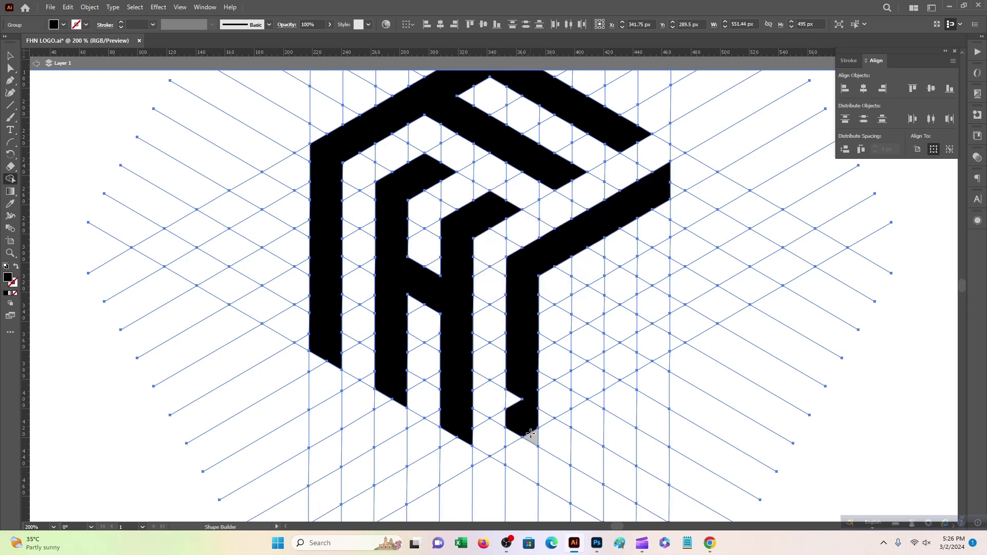
scroll(531, 436, down, 1)
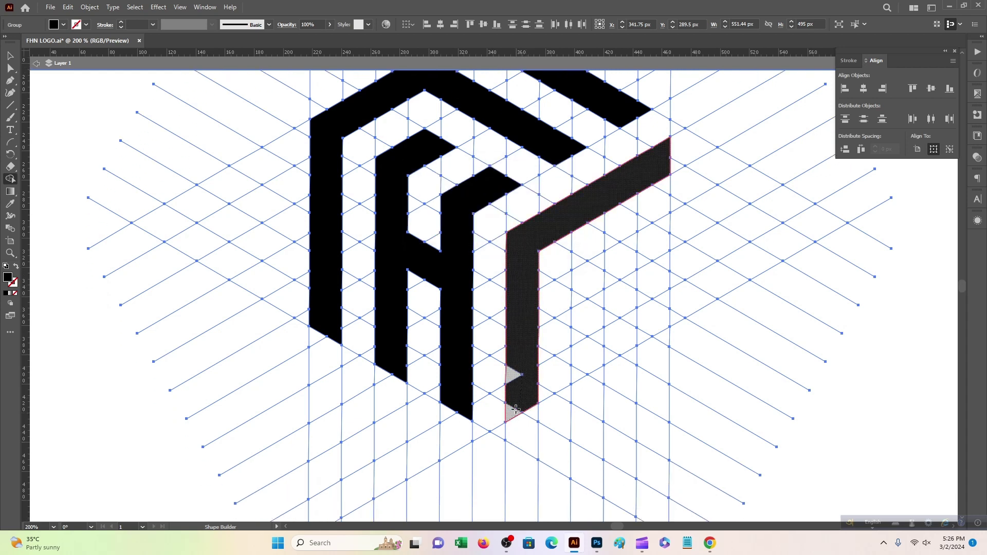
scroll(527, 383, up, 1)
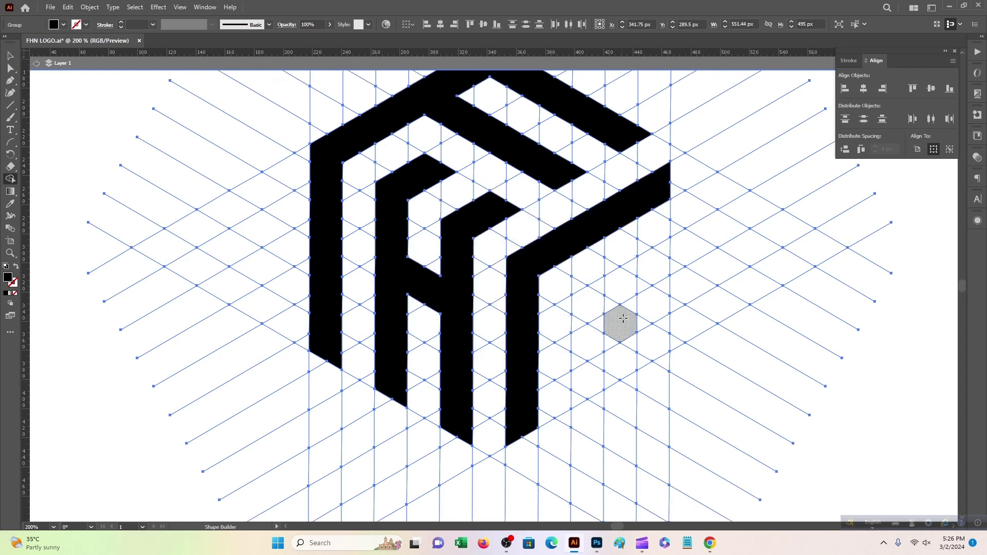
Step: Complete the G by merging a rising lower bar, a right-hand vertical side and an inward diagonal hook, filling the leftover gaps
mouse_move(541, 419)
mouse_down()
mouse_move(650, 350)
mouse_move(649, 283)
mouse_move(663, 255)
mouse_move(578, 320)
mouse_move(661, 277)
mouse_move(645, 323)
mouse_up()
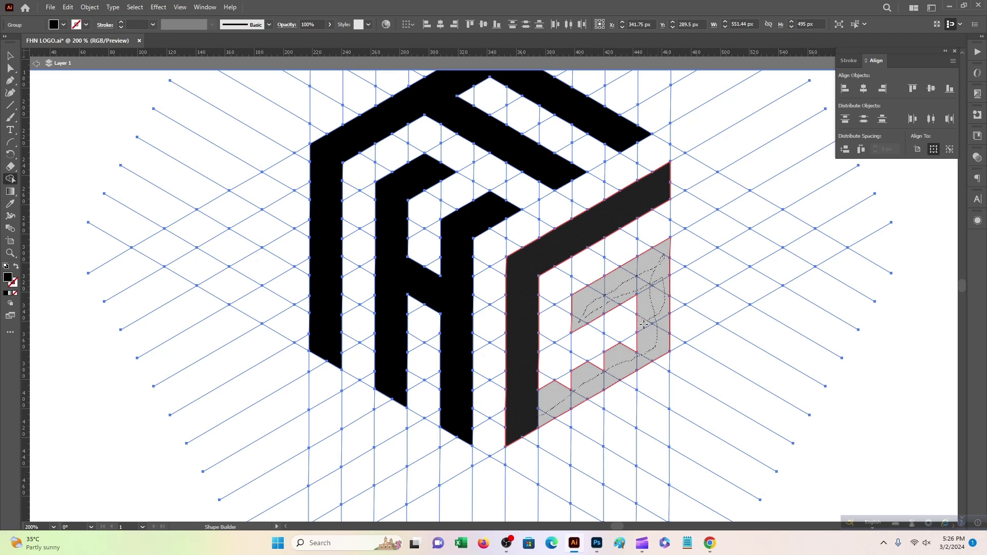
mouse_move(627, 356)
mouse_down()
mouse_move(566, 393)
mouse_move(565, 383)
mouse_up()
scroll(613, 350, up, 3)
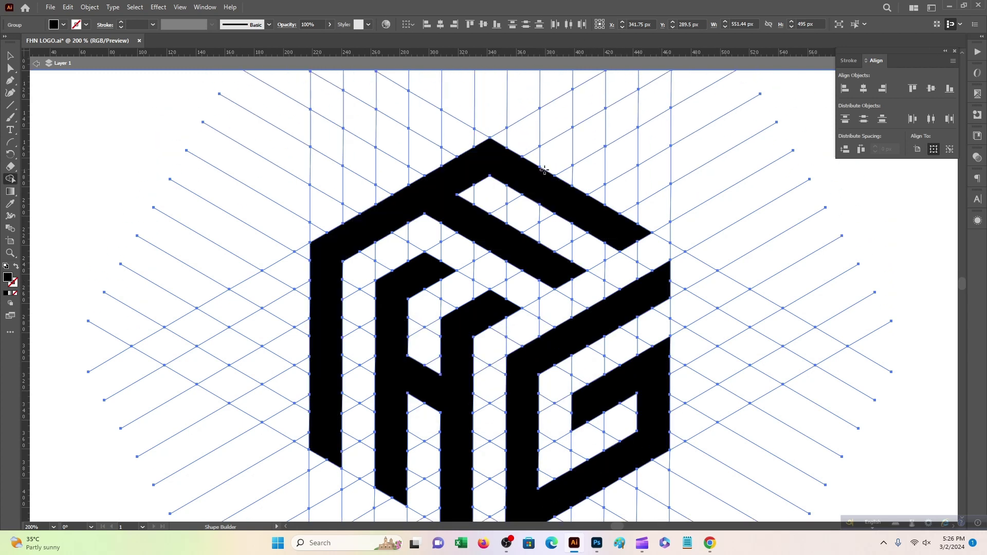
Step: Select all the unfilled grid lines around the letters with the Magic Wand and delete them, leaving only the black logo
key(ctrl+h)
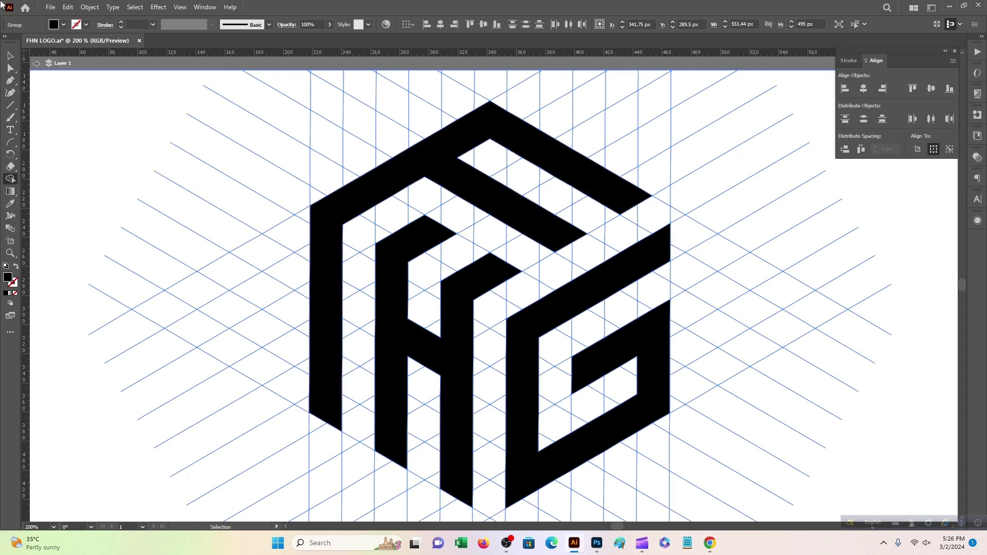
key(ctrl+equal)
key(ctrl+equal)
key(ctrl+equal)
key(ctrl+minus)
key(ctrl+minus)
key(ctrl+minus)
key(ctrl+minus)
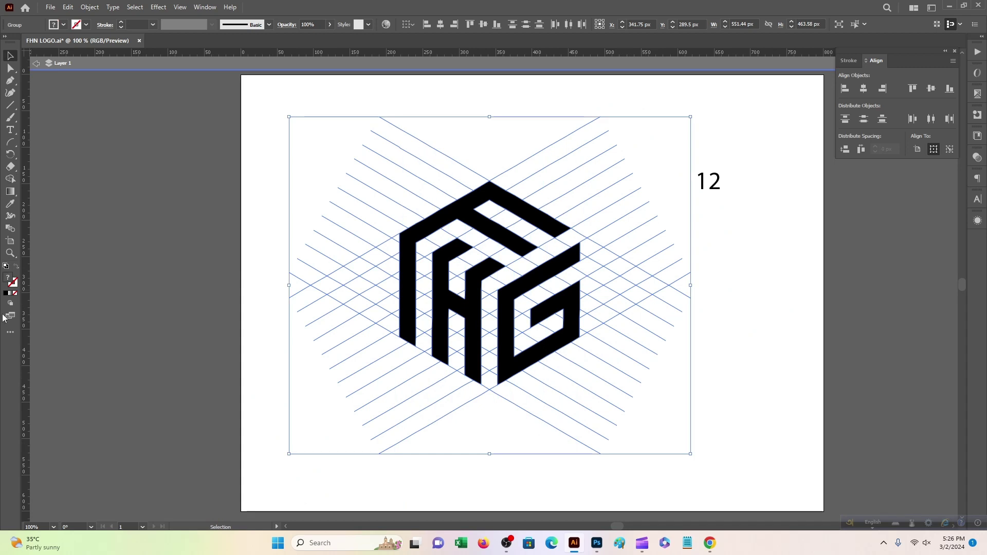
click(11, 332)
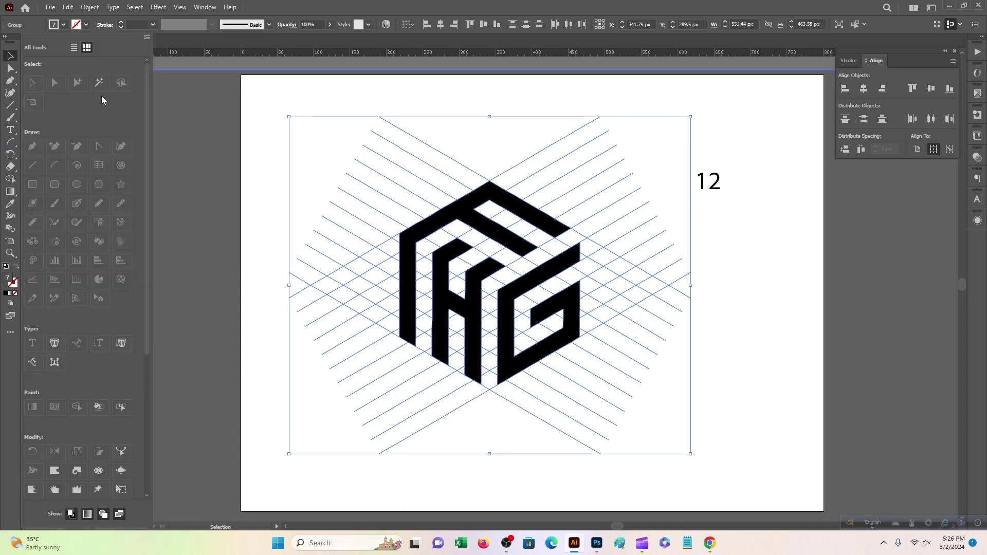
click(349, 229)
key(Delete)
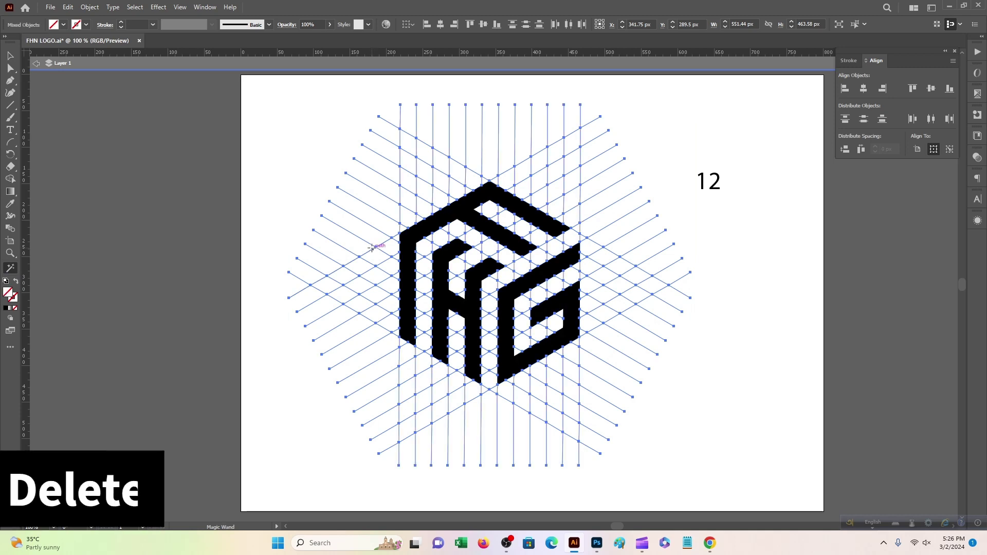
key(Delete)
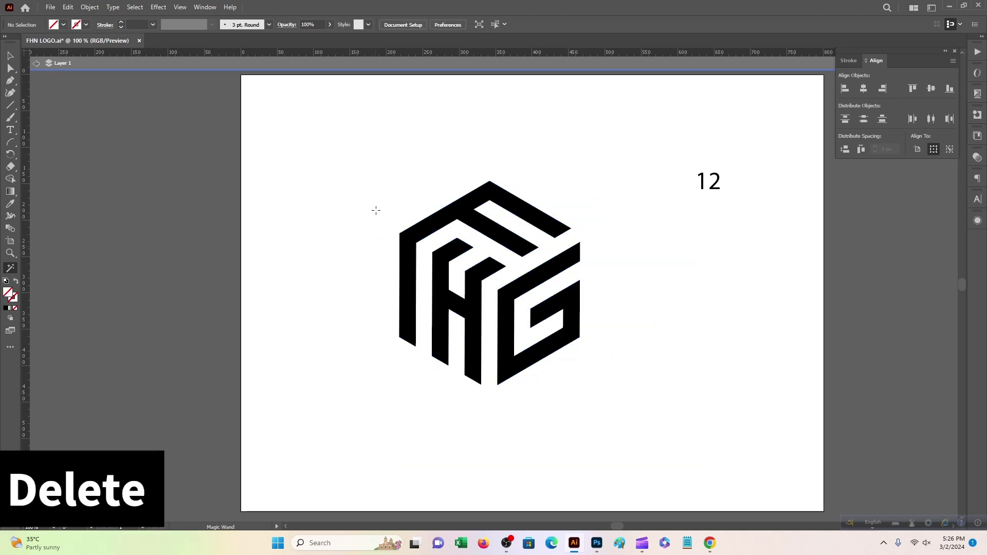
click(10, 56)
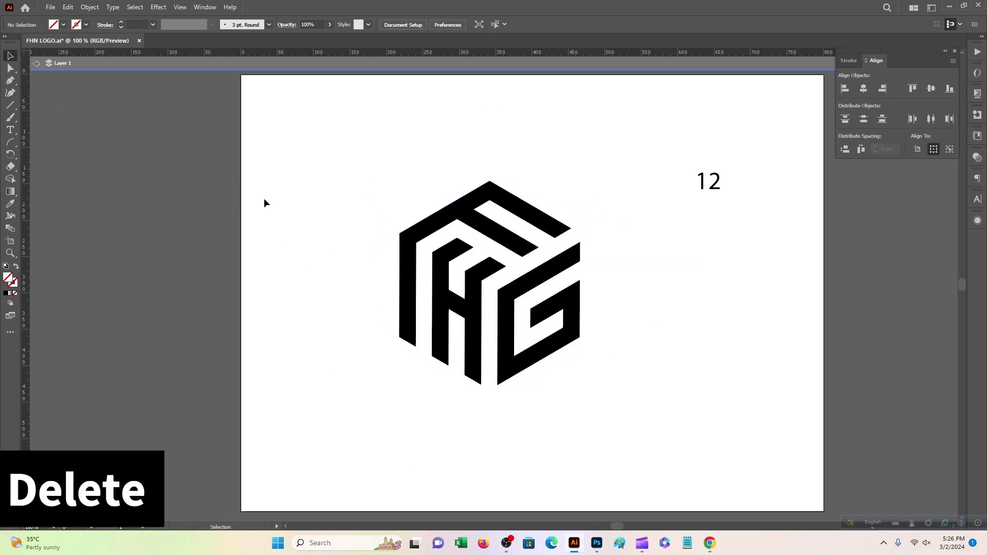
drag(307, 188, 363, 403)
scroll(369, 403, down, 1)
scroll(360, 257, up, 1)
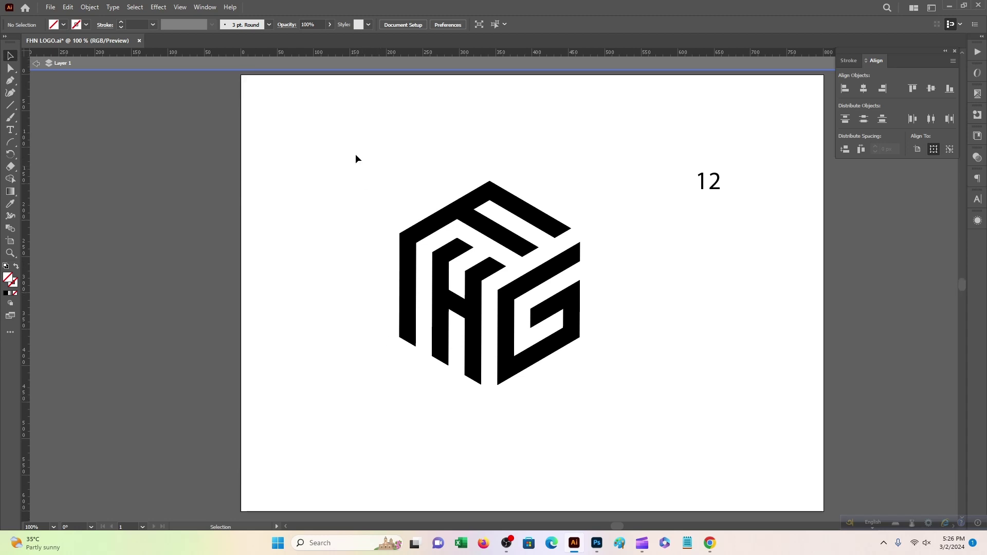
drag(353, 154, 383, 358)
drag(412, 168, 542, 368)
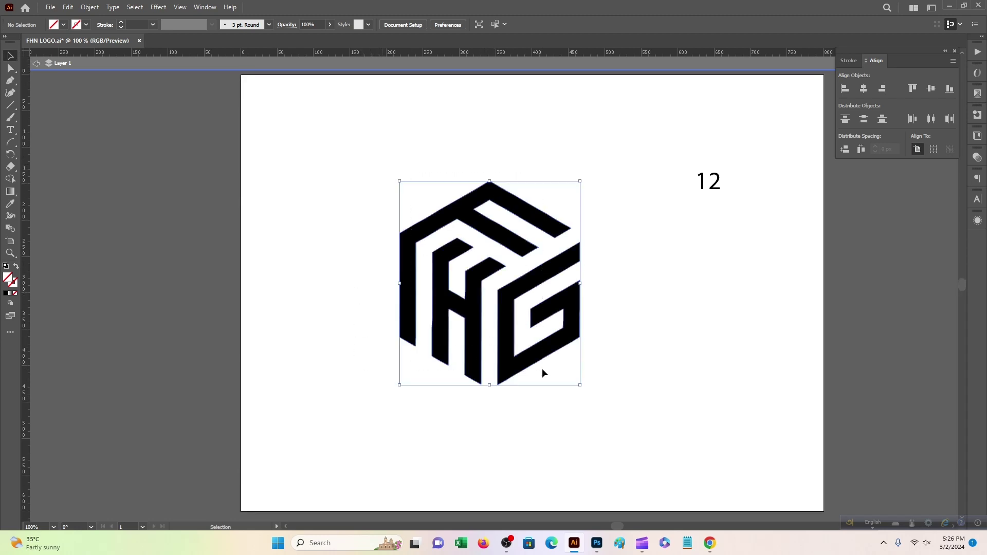
right_click(556, 338)
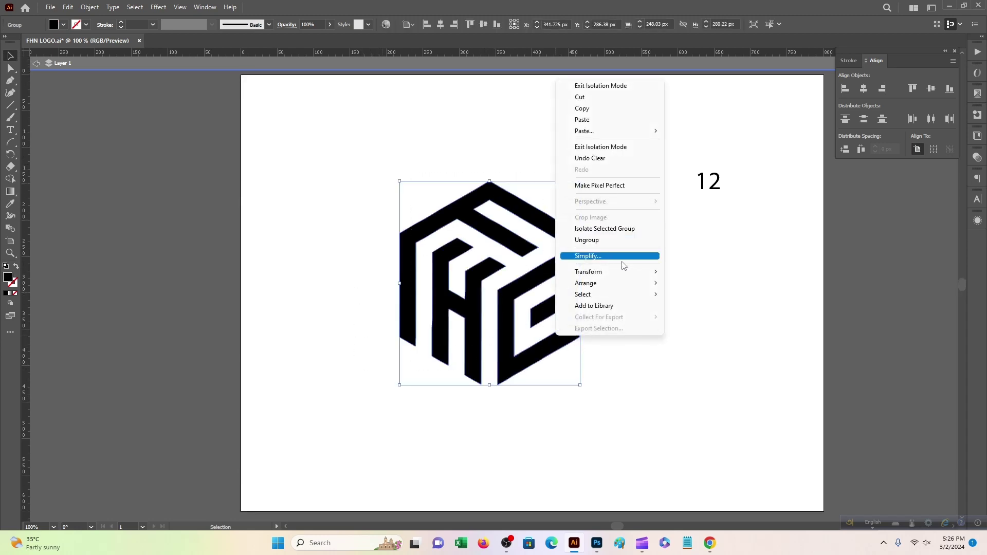
click(787, 351)
Step: Select the black letter group and thicken it with a 2 pt black stroke
click(458, 249)
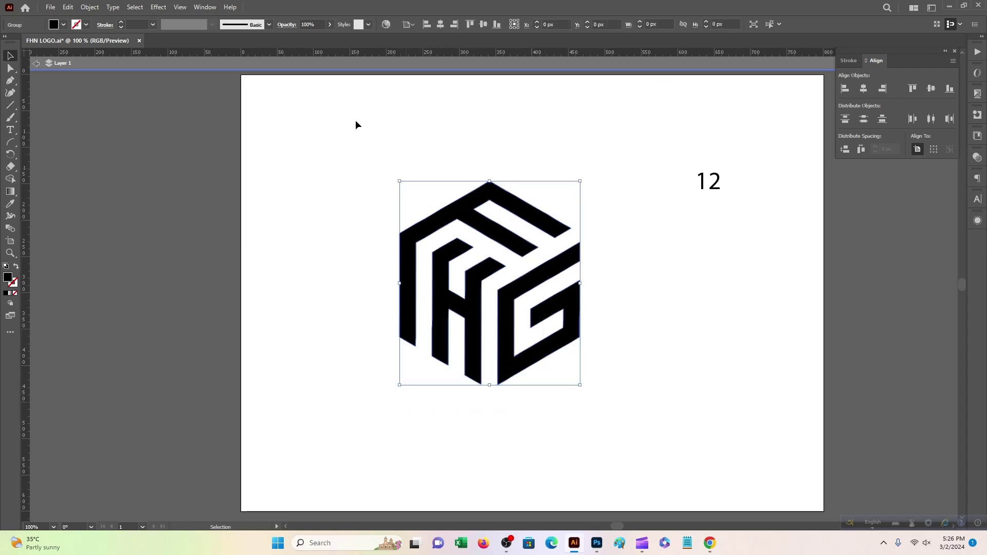
click(121, 23)
click(120, 23)
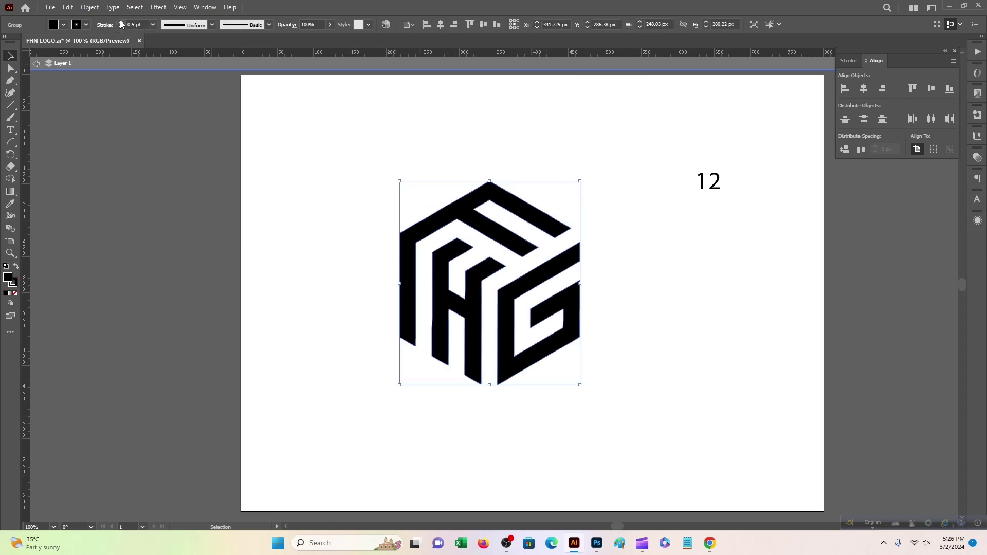
click(120, 23)
click(121, 23)
click(121, 23)
click(121, 22)
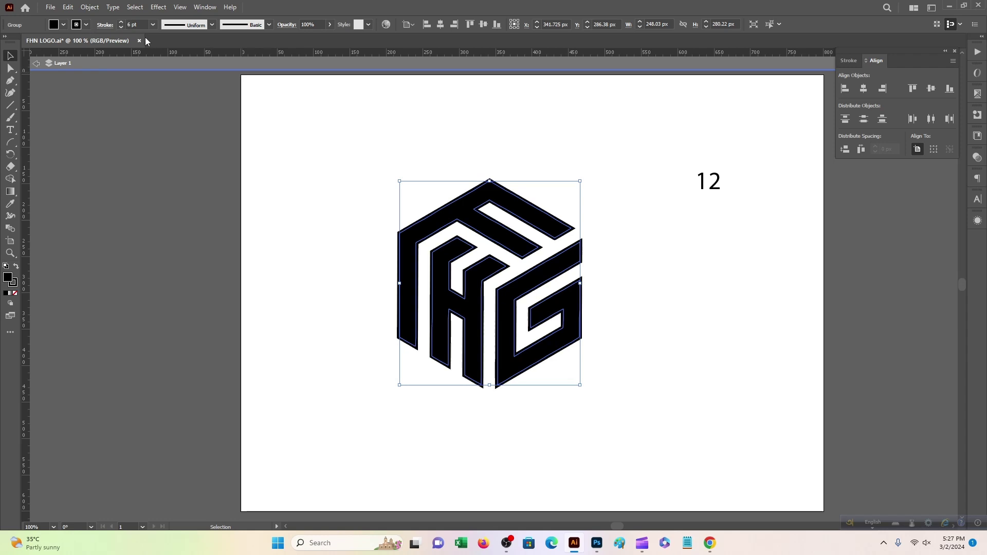
click(120, 27)
click(120, 27)
click(120, 27)
click(121, 27)
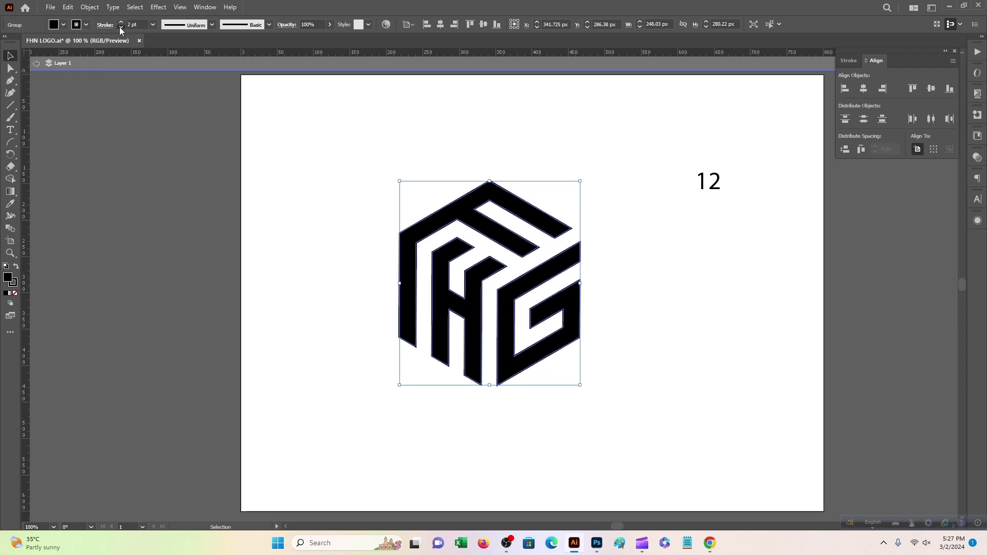
click(120, 27)
click(122, 22)
click(285, 173)
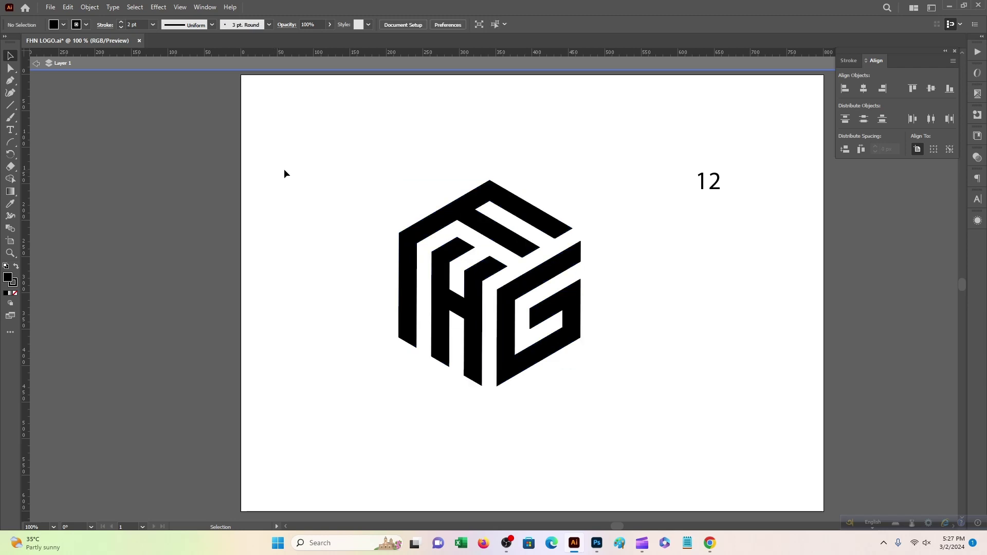
Step: Copy the logo, switch to Photoshop and paste it into Graphicsfamily.psb as a vector smart object
click(473, 216)
right_click(471, 212)
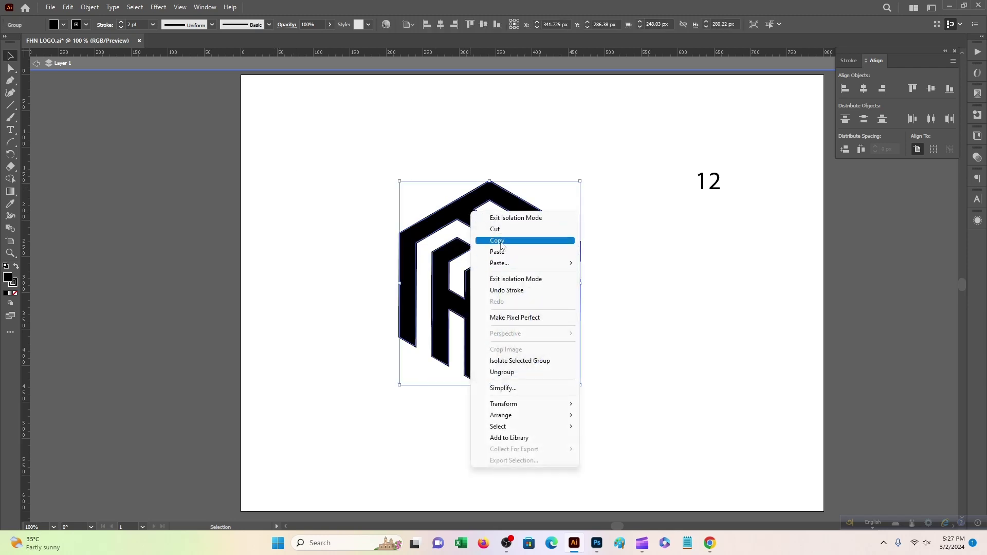
click(497, 240)
key(alt+Tab)
key(Escape)
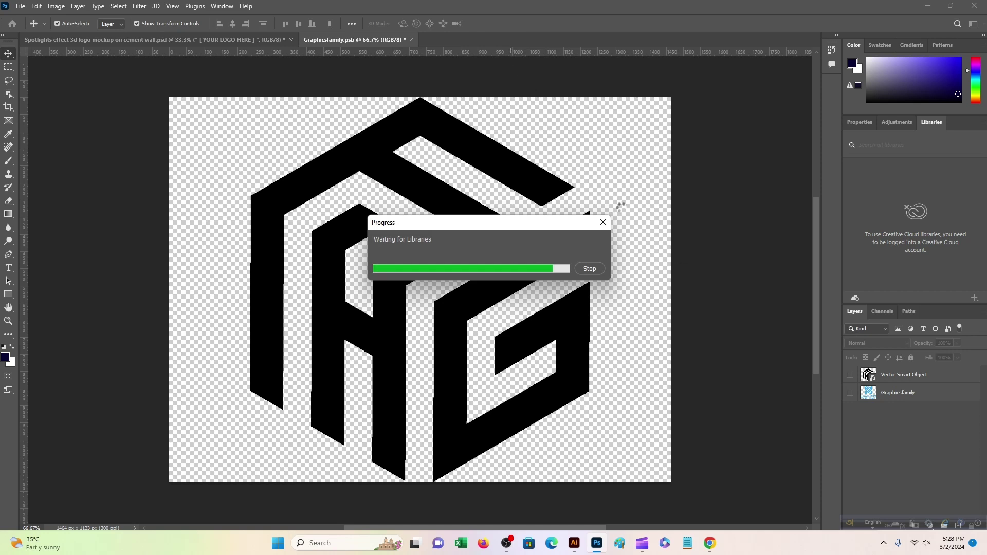
Step: Save Graphicsfamily.psb and return to the spotlights effect 3D logo mockup document to view the updated logo
key(ctrl+s)
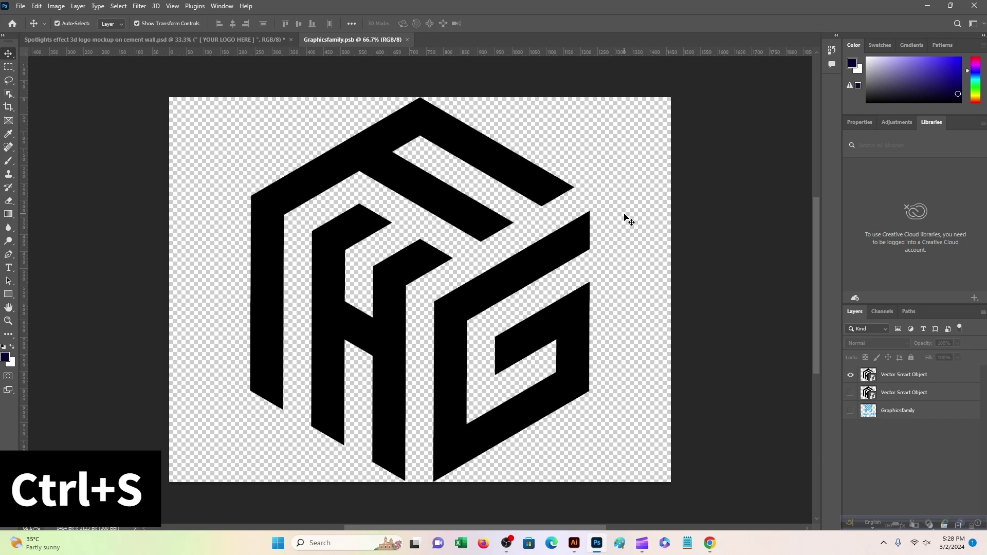
click(230, 40)
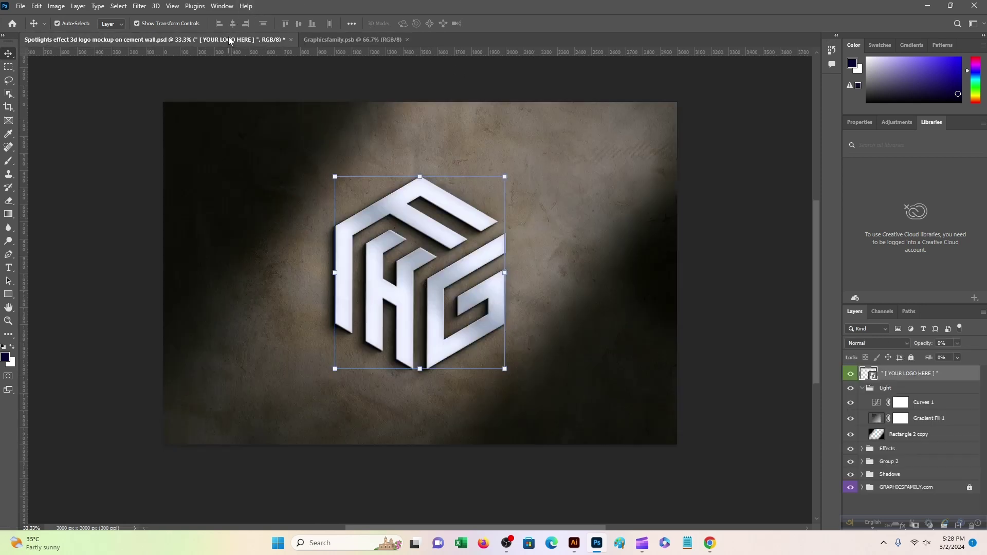